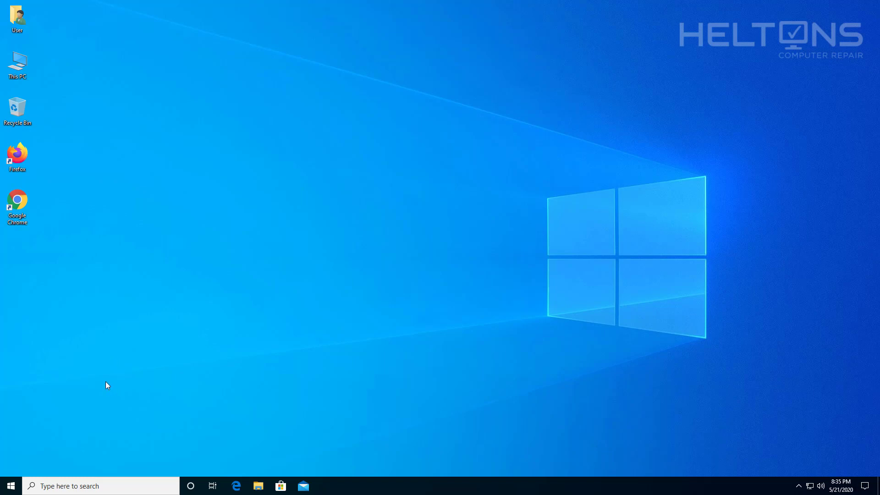
Open the Windows 10 Start menu, then dismiss it by clicking the empty desktop
left_click(12, 485)
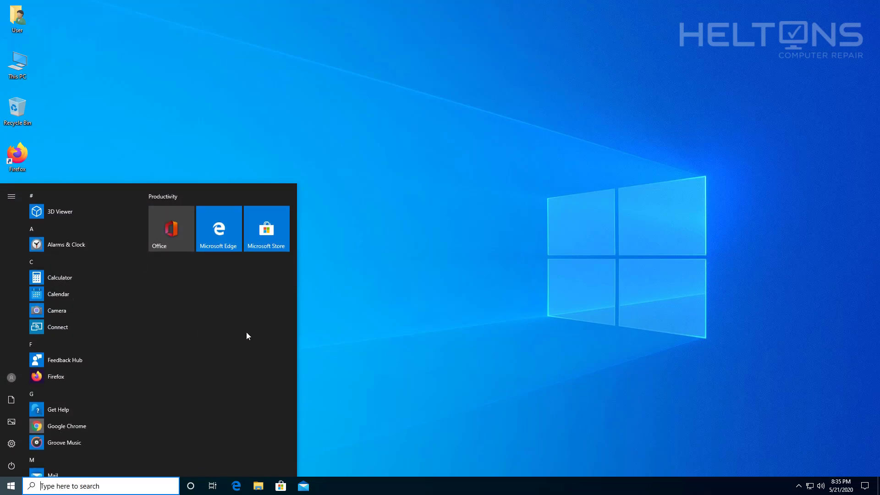
left_click(335, 333)
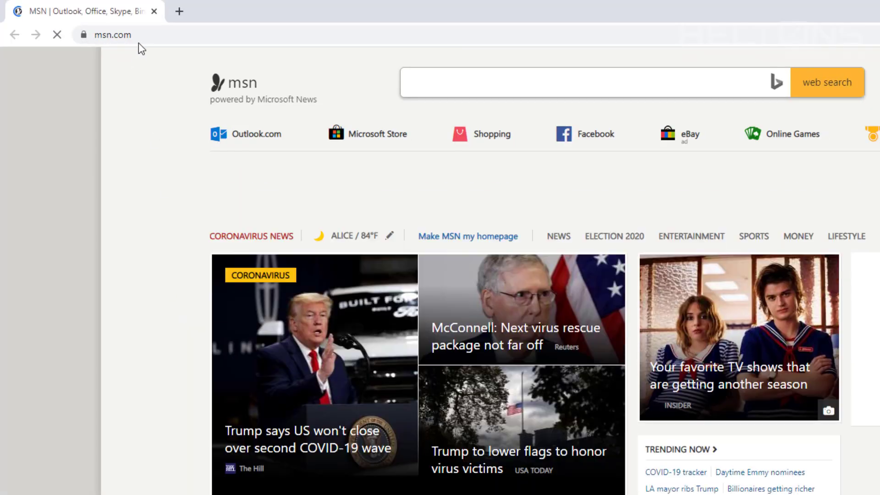
Load the classicshell.net website in Chrome's address bar
left_click(147, 35)
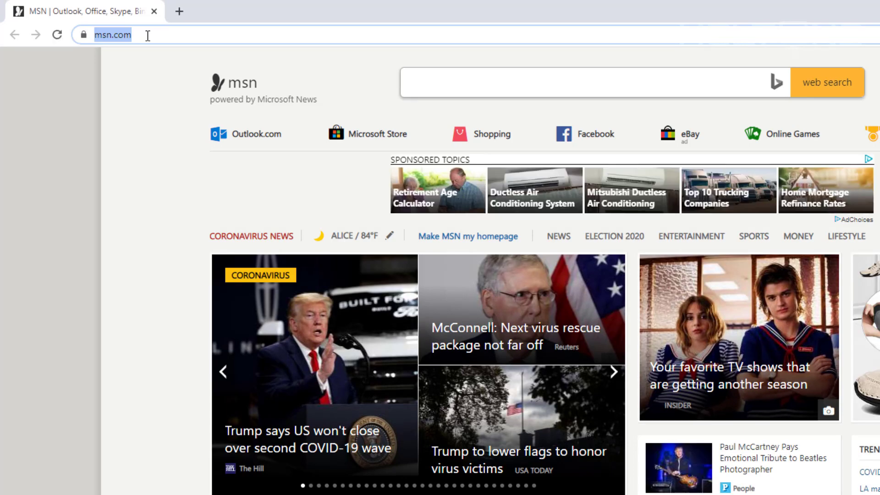
type("classicshe")
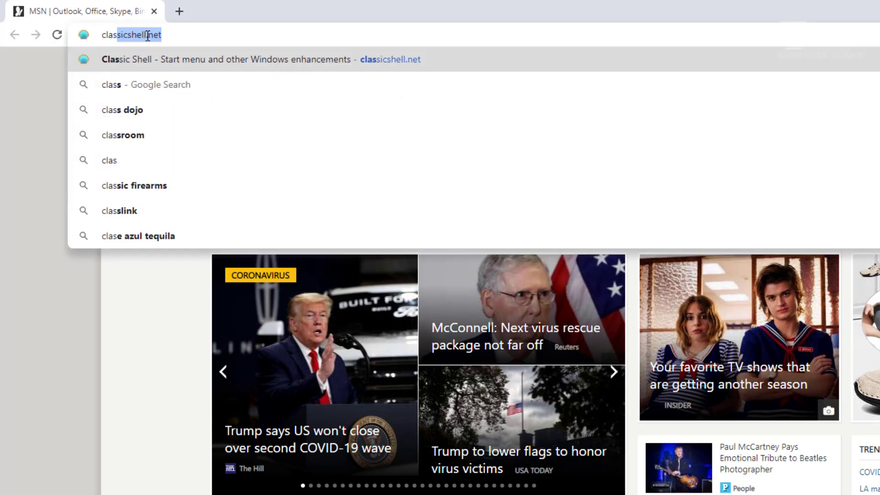
type("l")
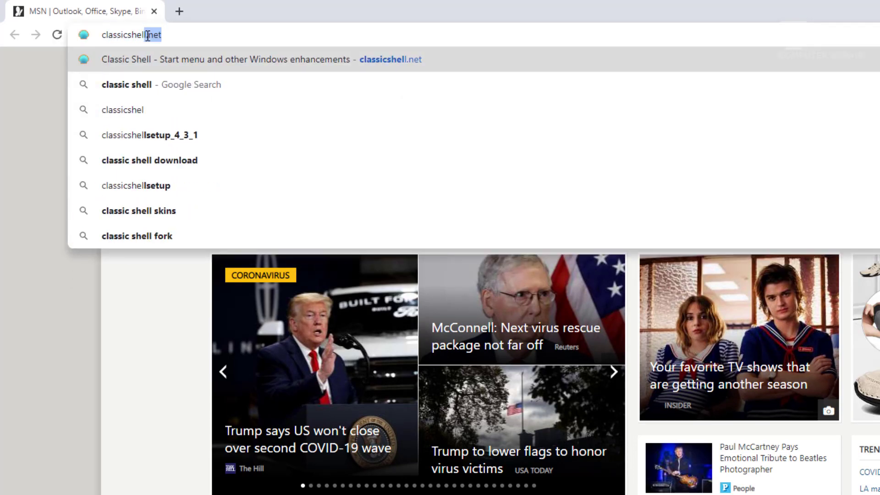
type("l.n")
key("Return")
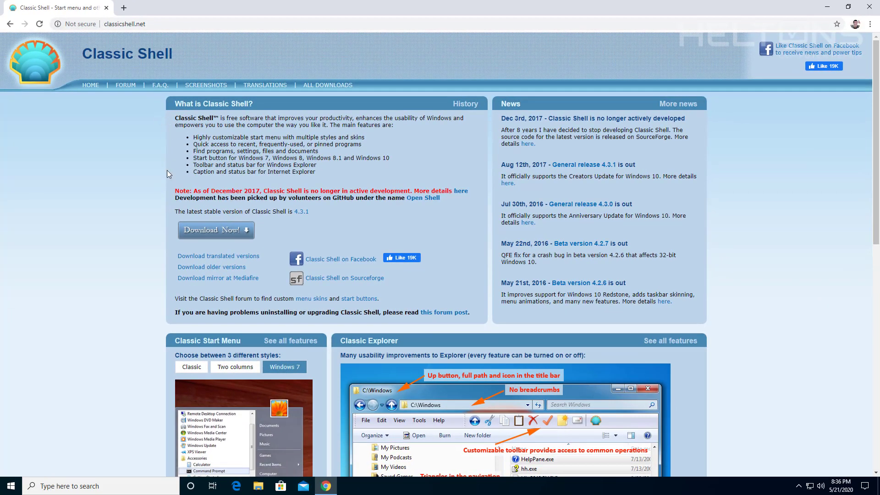
Go to the Classic Shell download page to get the 4.3.1 installer
scroll(184, 213, "down", 8)
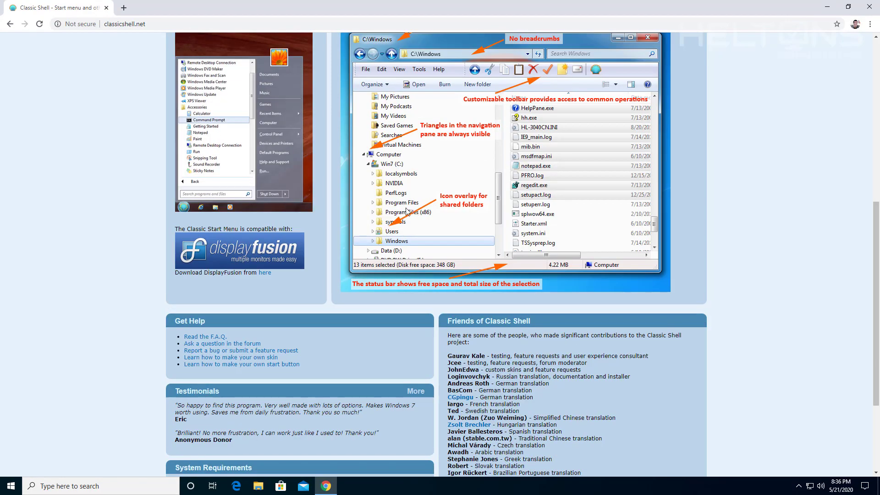
scroll(392, 225, "up", 1)
scroll(392, 225, "up", 4)
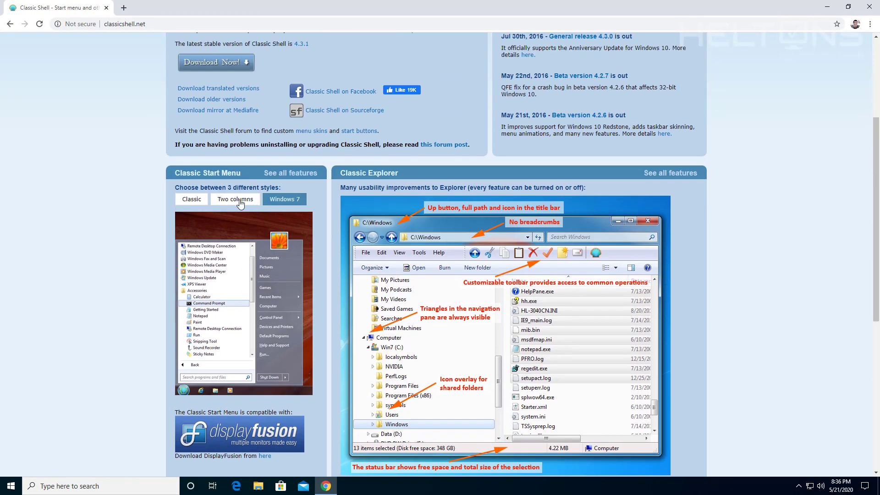
scroll(235, 204, "up", 3)
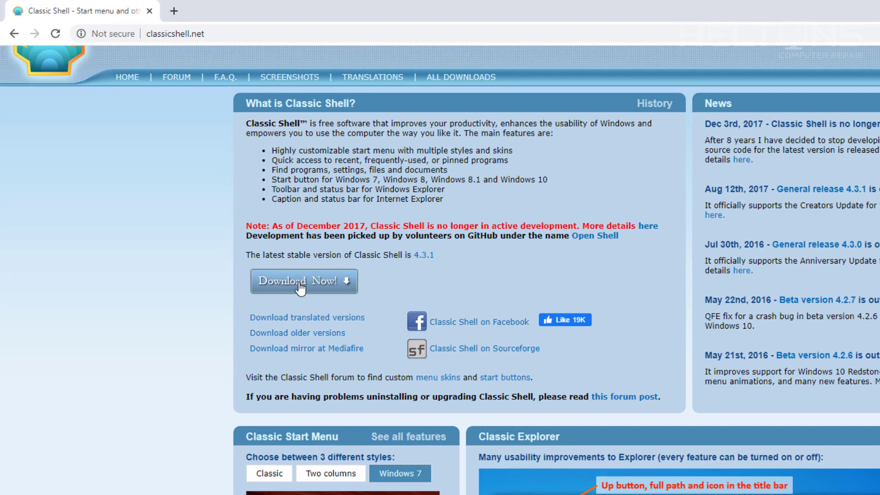
left_click(300, 280)
scroll(446, 300, "down", 5)
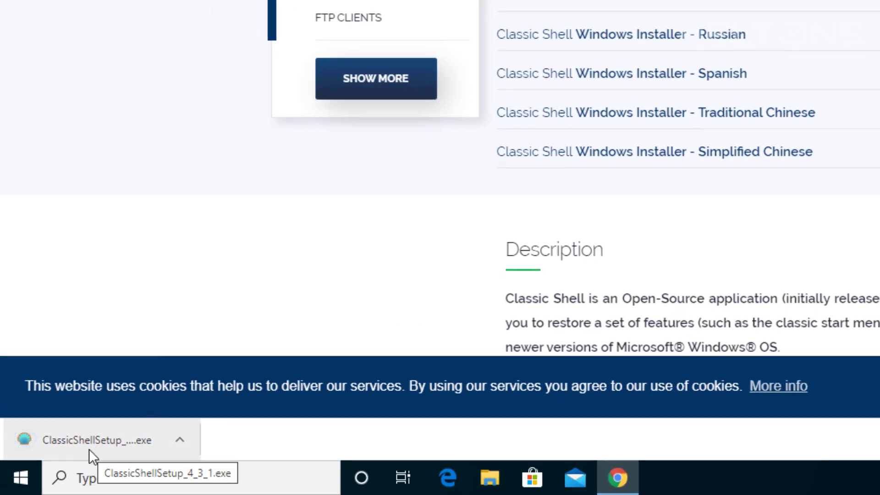
Run ClassicShellSetup_4_3_1.exe and accept the licence agreement
left_click(100, 443)
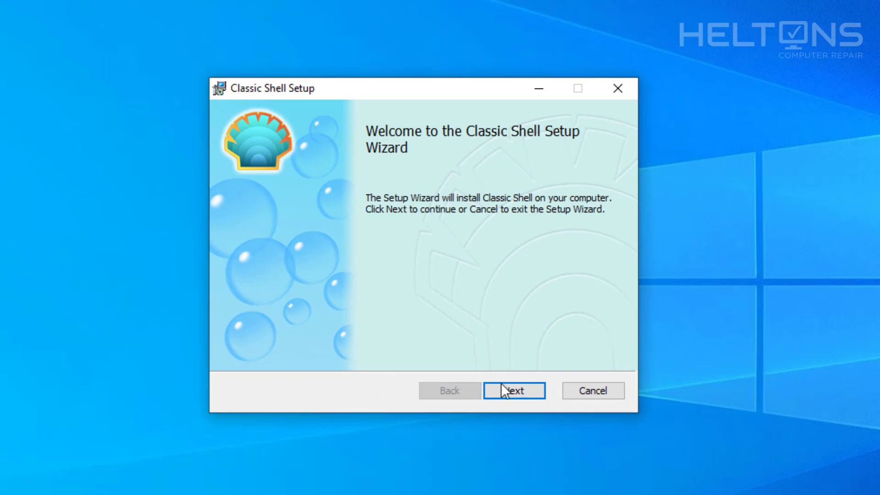
left_click(512, 391)
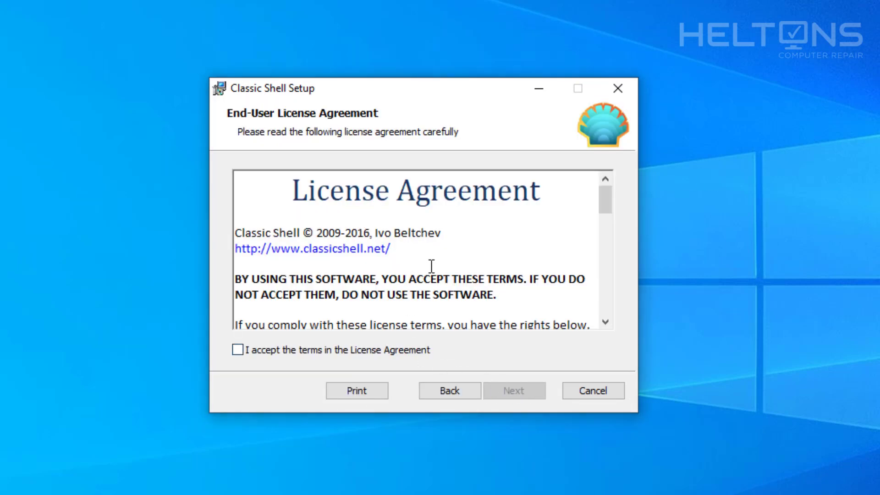
left_click(393, 350)
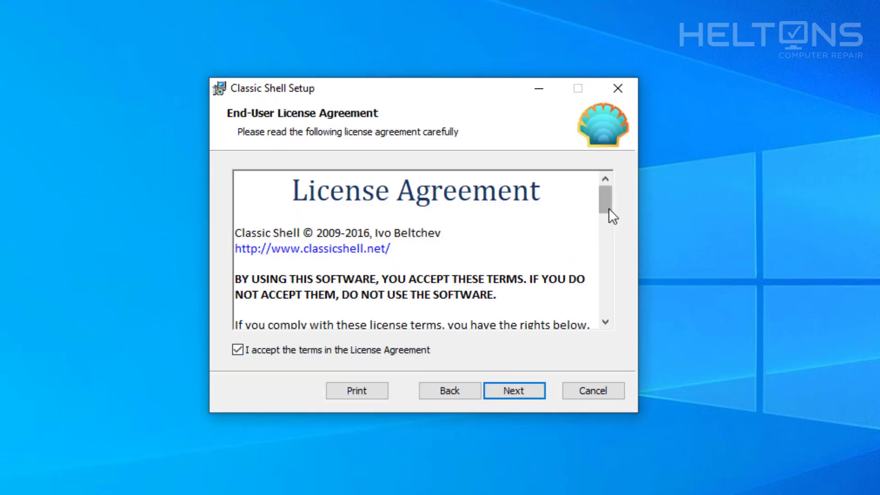
left_click_drag(608, 208, 595, 339)
Install Classic Shell with default features, approve the UAC prompt, and skip the readme
left_click(515, 397)
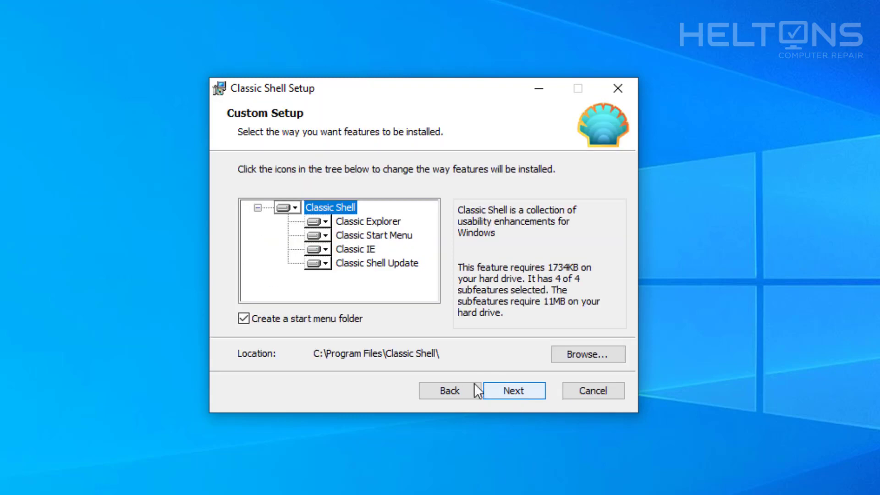
left_click(327, 220)
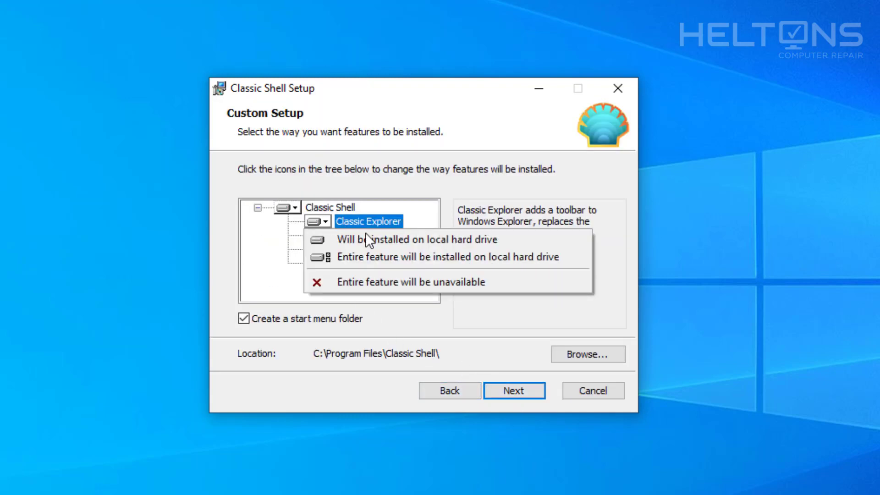
left_click(282, 241)
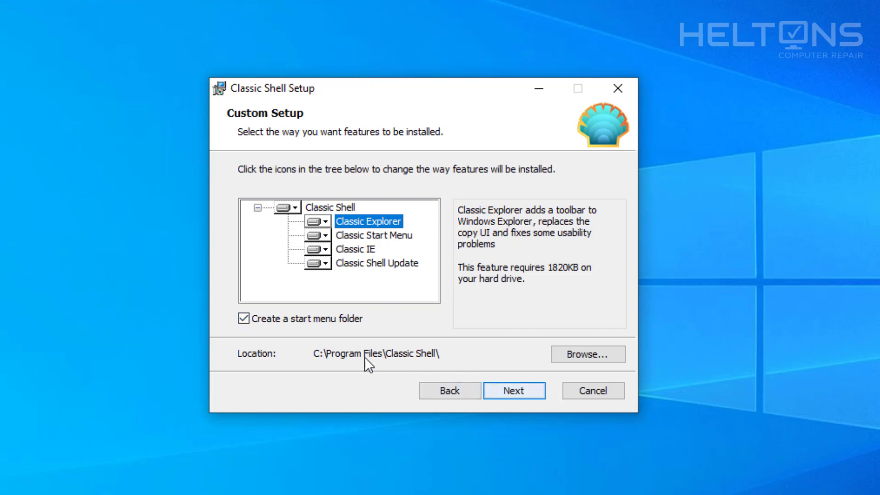
left_click(511, 389)
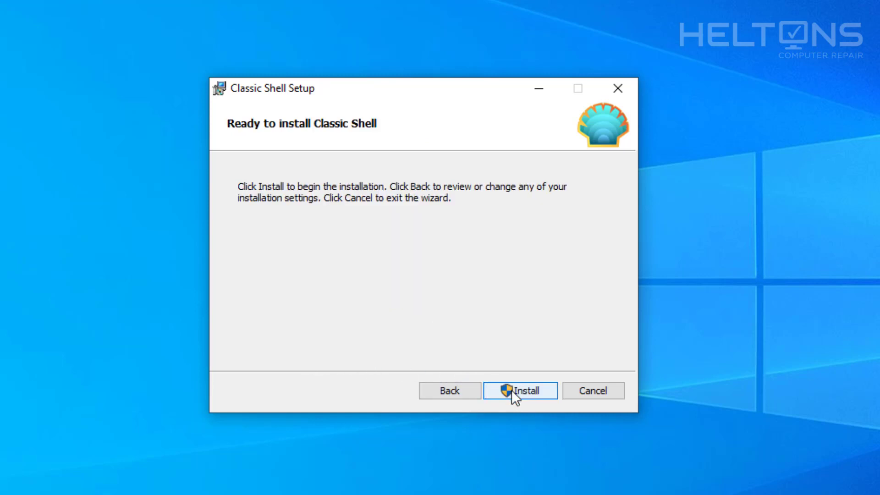
left_click(511, 389)
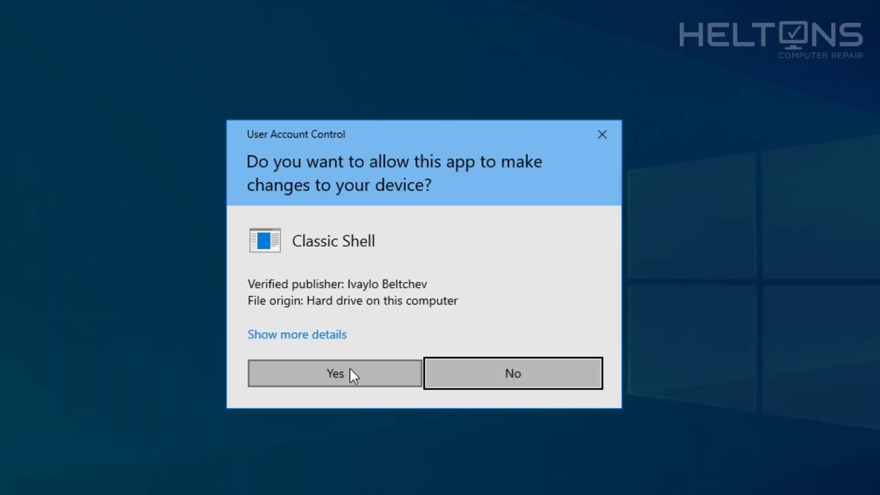
left_click(350, 368)
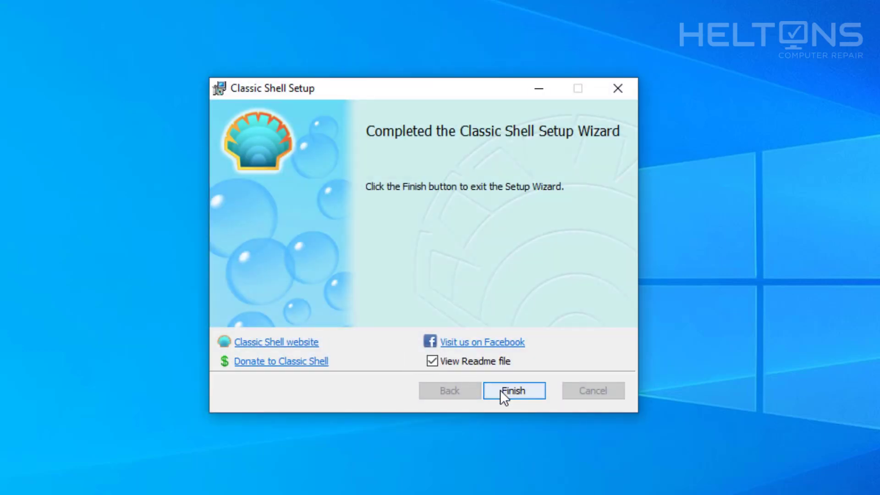
left_click(443, 363)
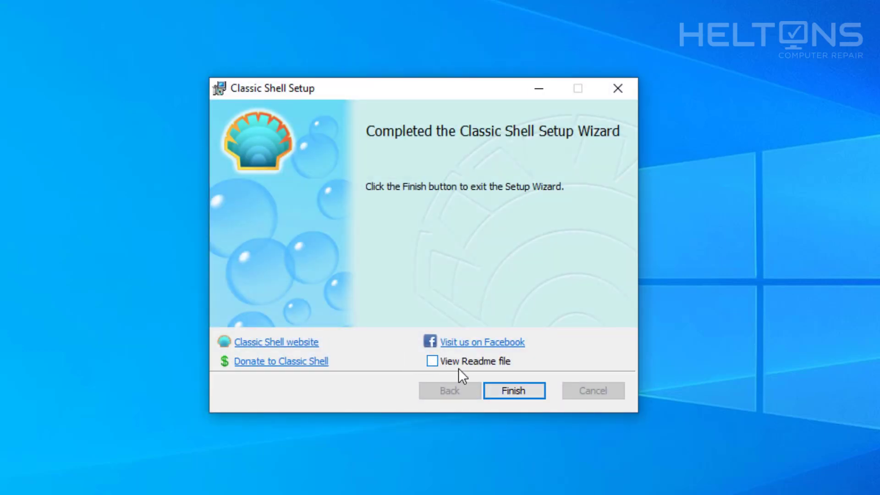
Finish setup, preview the new classic Start menu, and right-click Start for its options
left_click(512, 395)
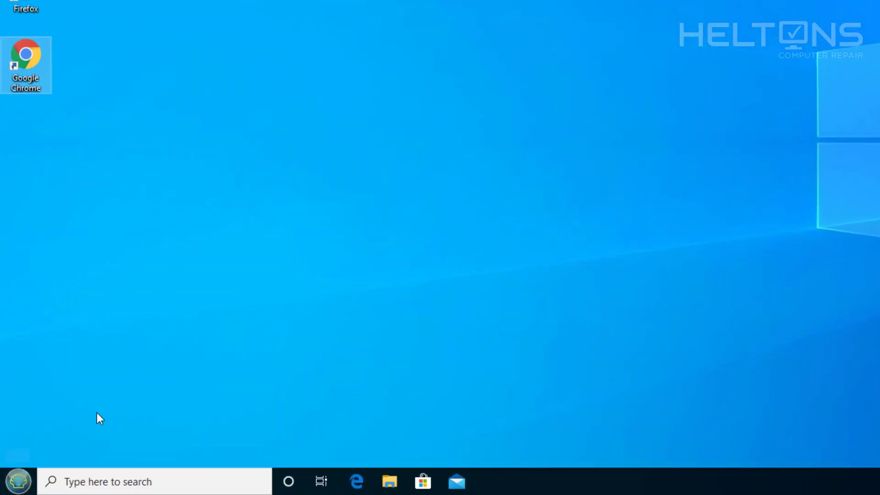
left_click(62, 439)
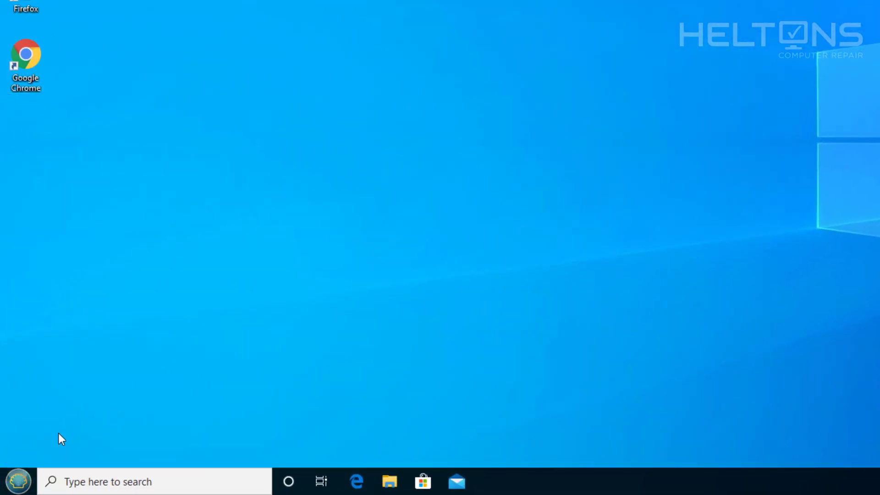
left_click(20, 486)
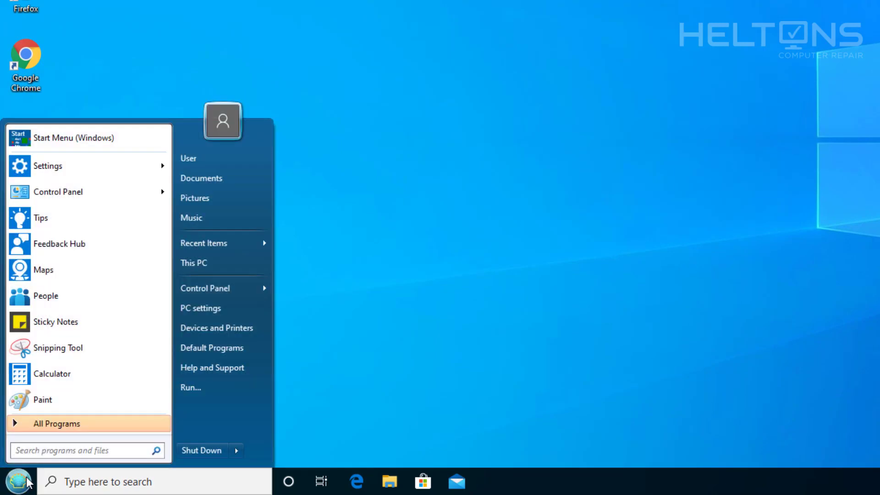
right_click(27, 481)
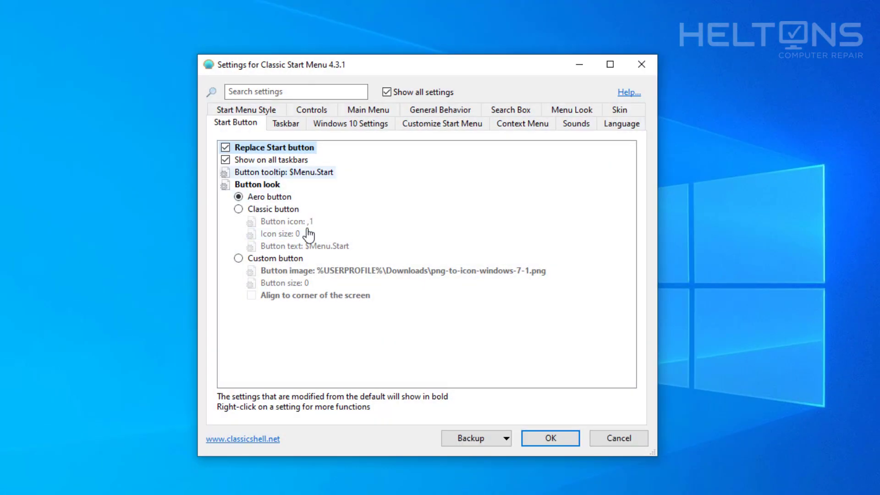
Select the Windows 7 style layout on the Start Menu Style tab
left_click(255, 110)
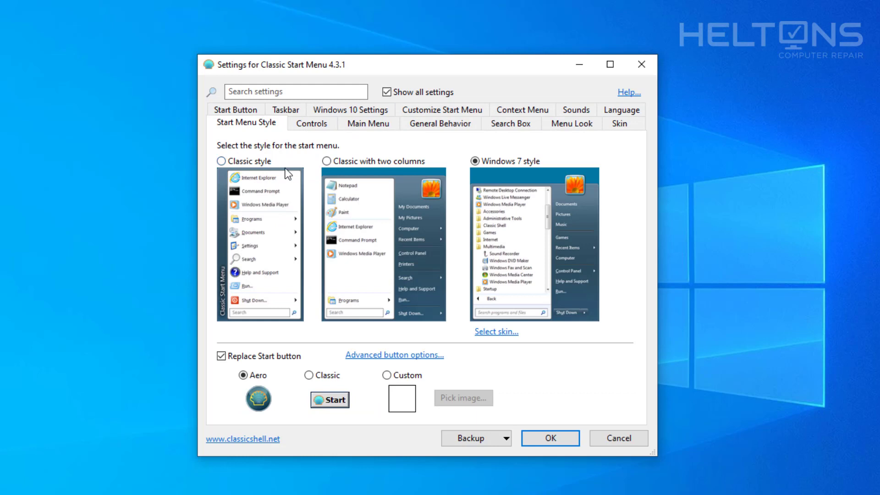
left_click(249, 163)
left_click(331, 163)
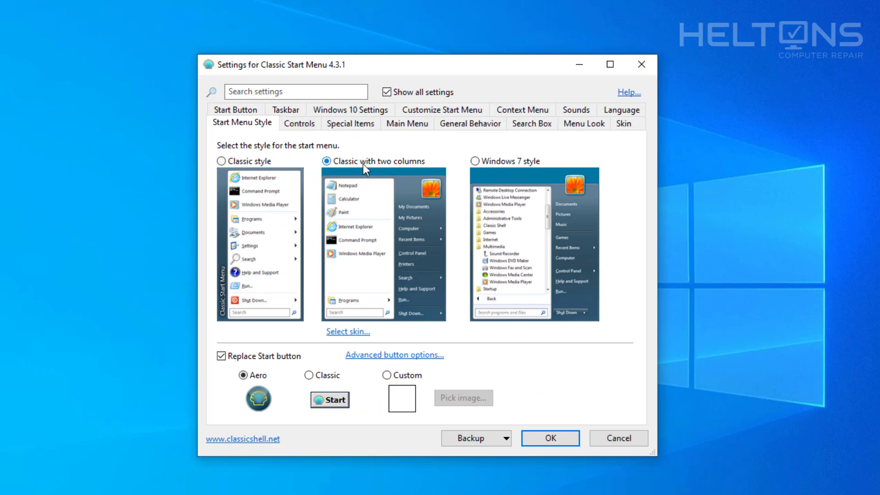
left_click(480, 163)
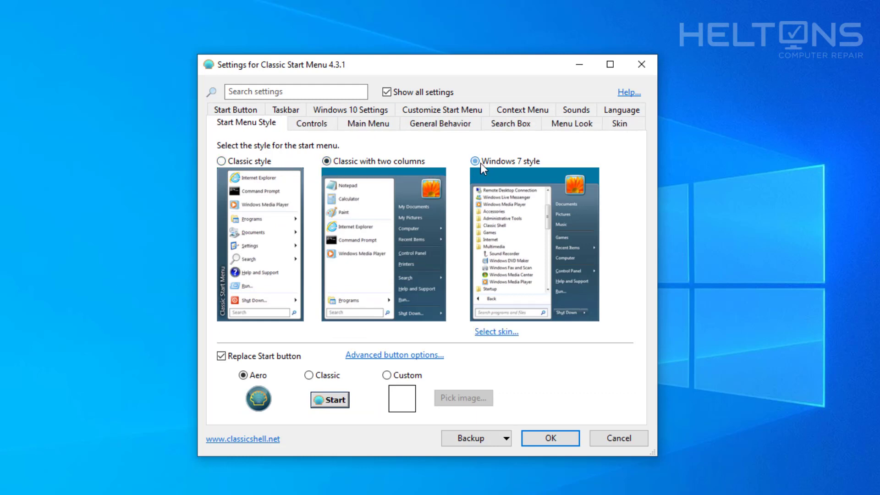
Set the skin to Metro, save the settings, and open the restyled Start menu
left_click(496, 332)
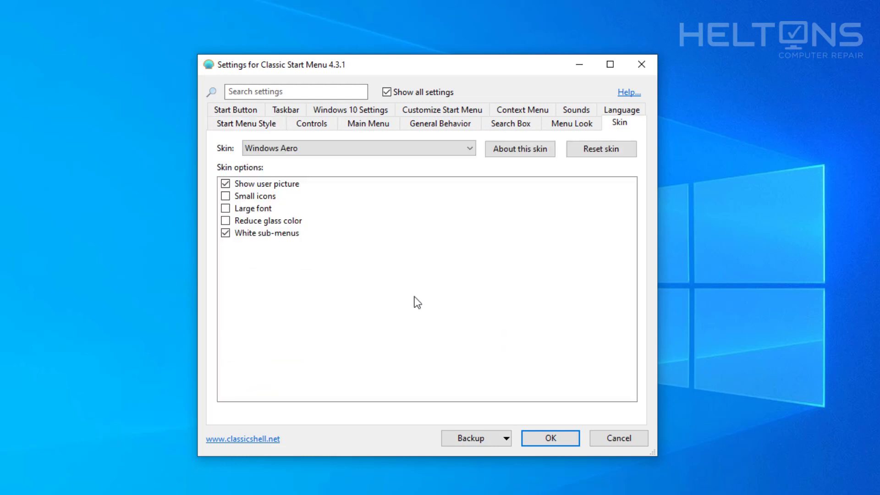
left_click(304, 148)
left_click(304, 193)
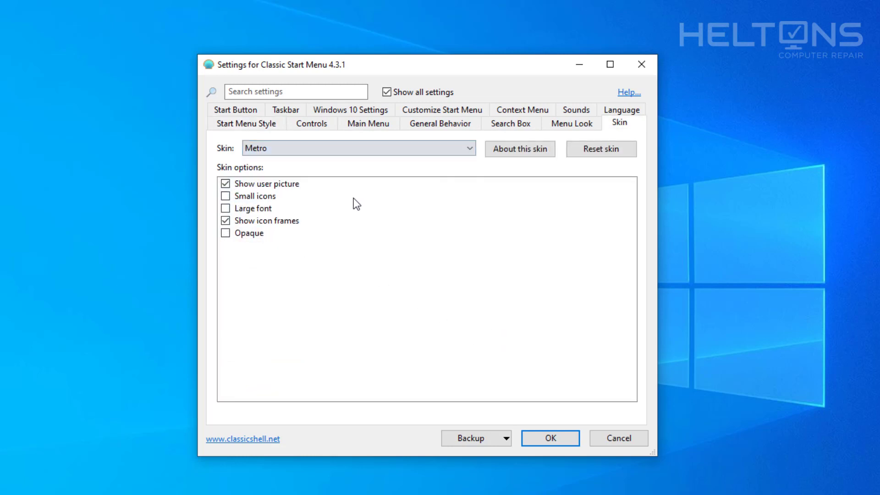
left_click(541, 440)
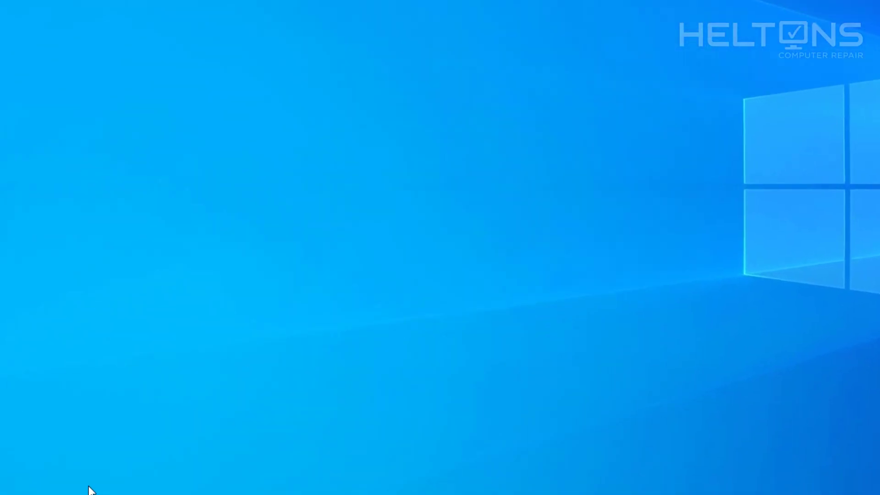
left_click(19, 480)
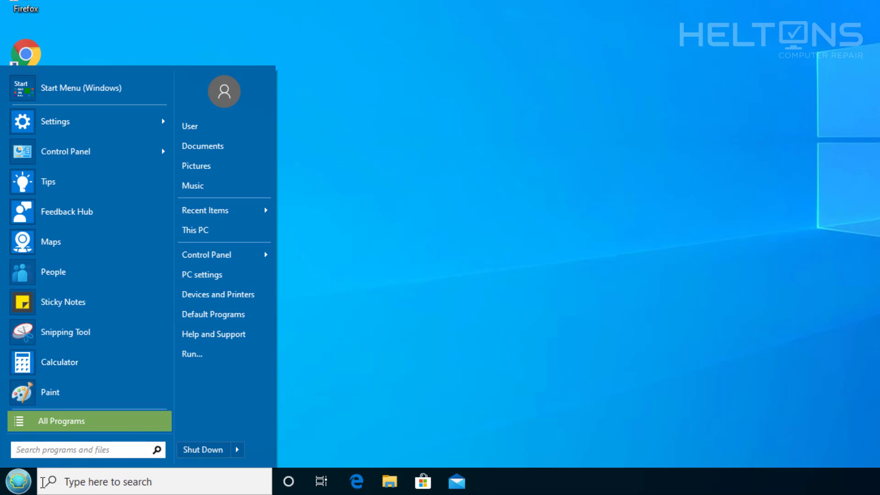
Switch the Start menu skin to Windows 8 and preview the menu
right_click(27, 485)
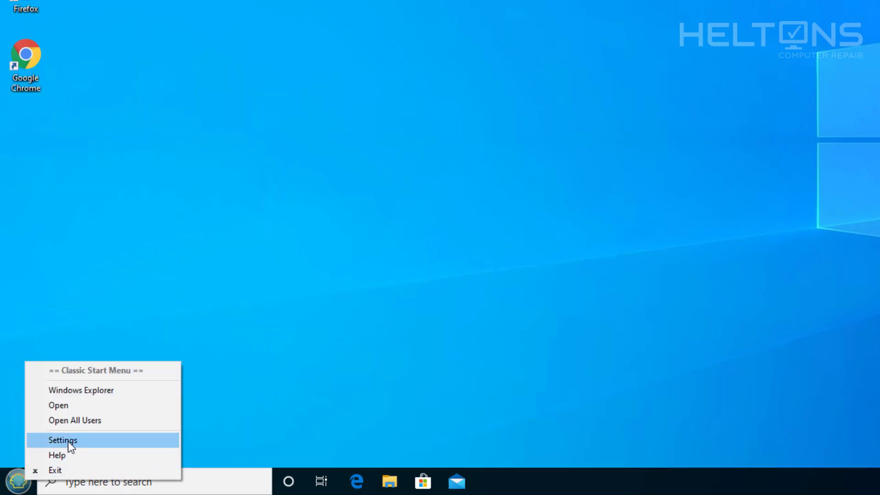
left_click(68, 441)
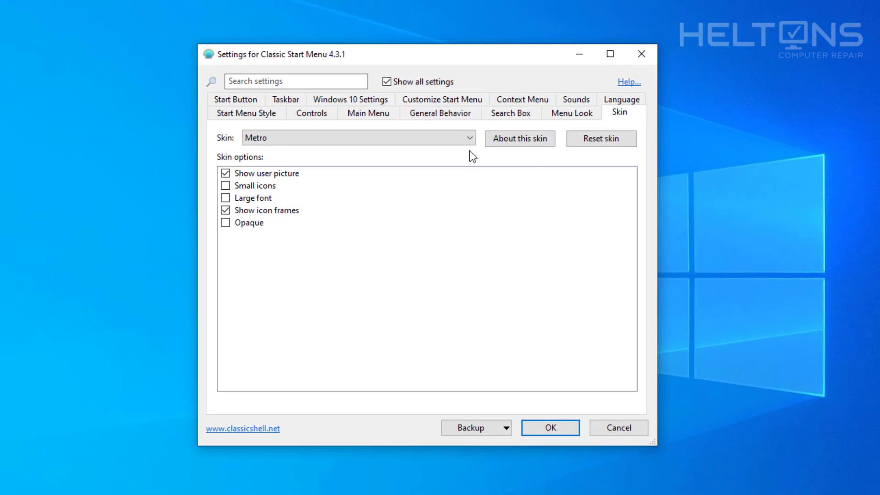
left_click(406, 137)
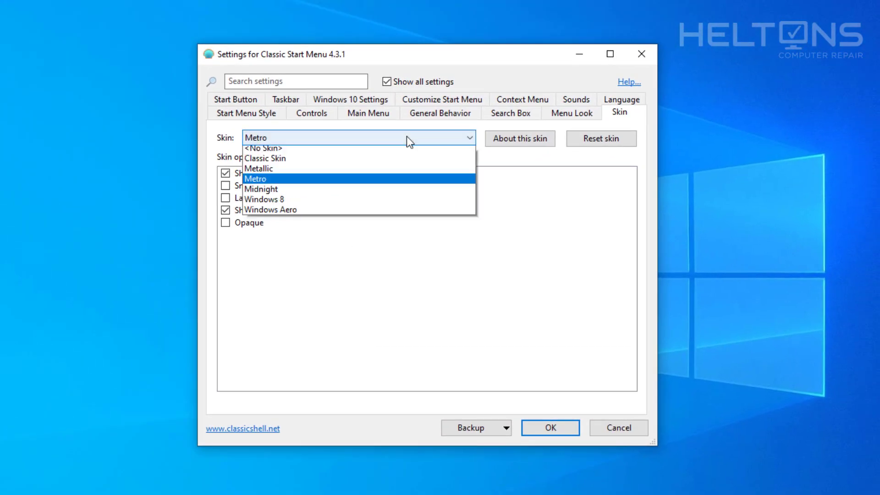
left_click(361, 202)
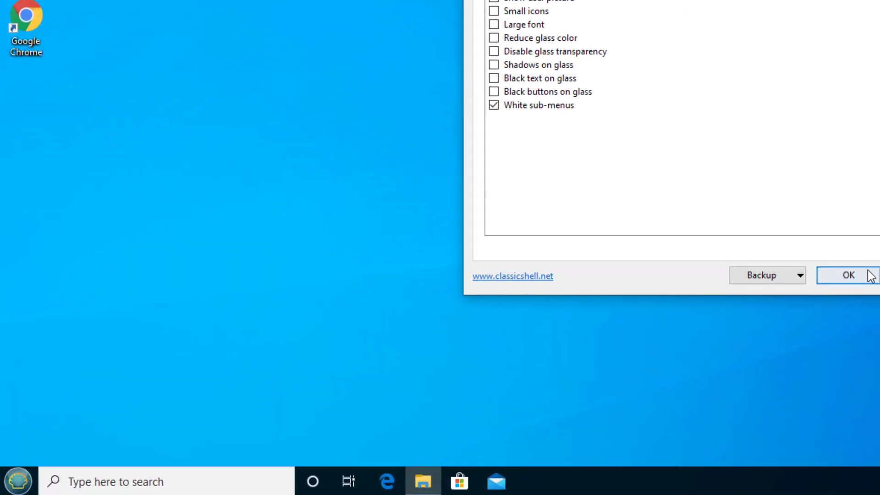
left_click(550, 428)
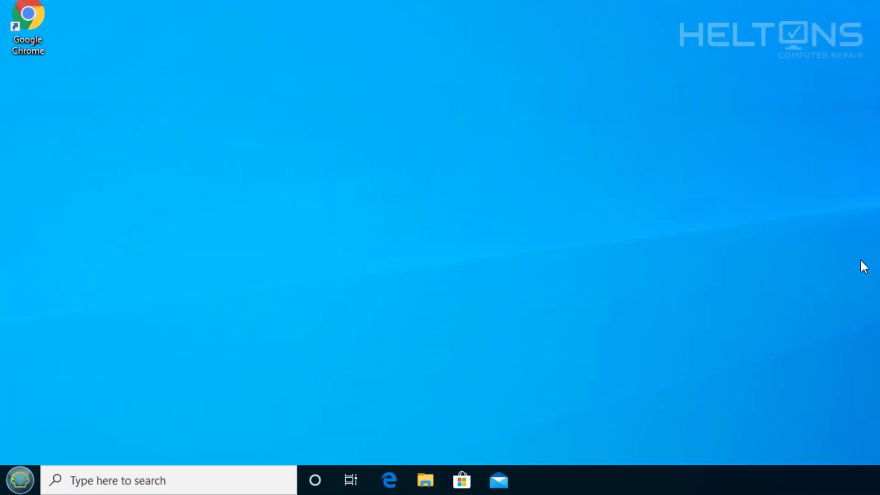
left_click(20, 483)
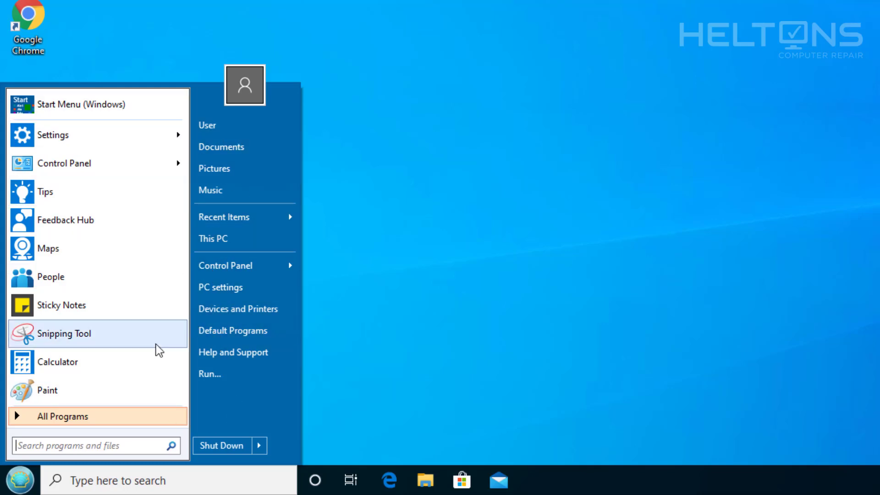
Change the skin to Windows Aero, save, and open the Start menu to check it
right_click(29, 484)
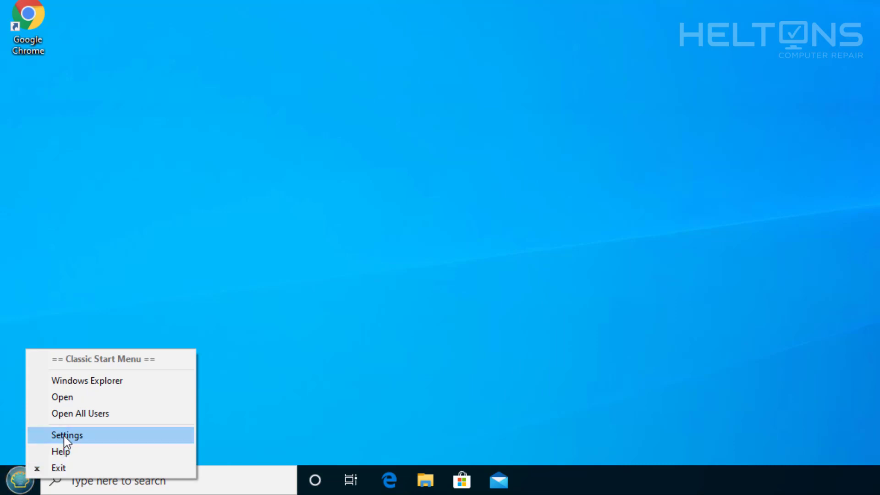
left_click(64, 434)
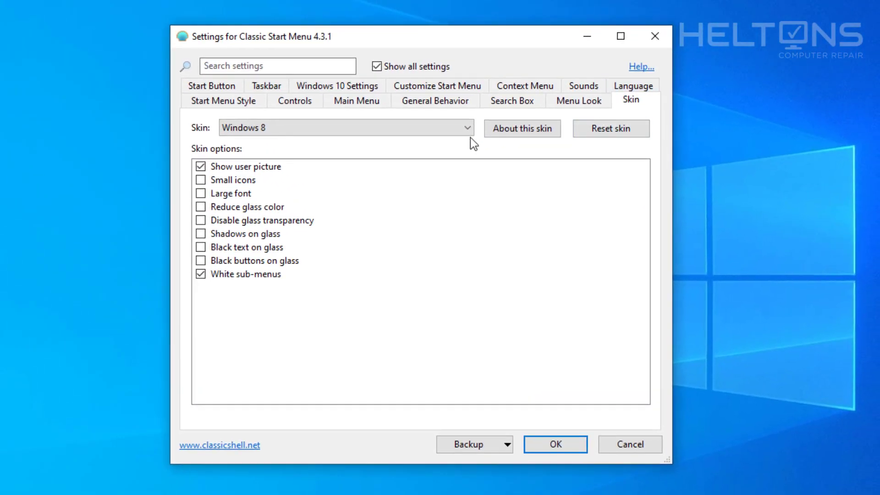
left_click(425, 128)
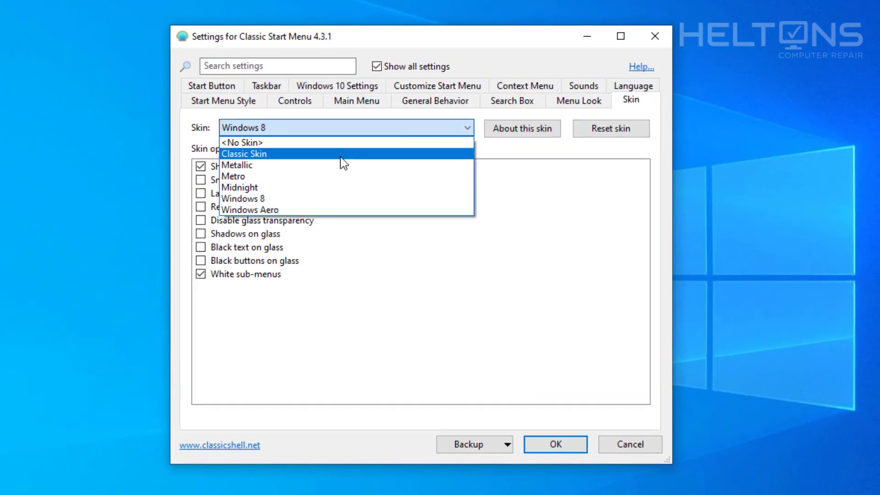
left_click(274, 210)
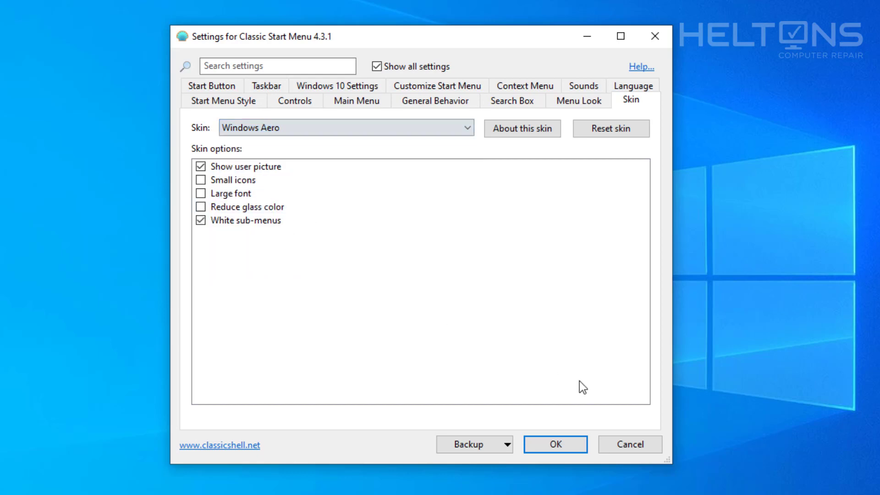
left_click(557, 444)
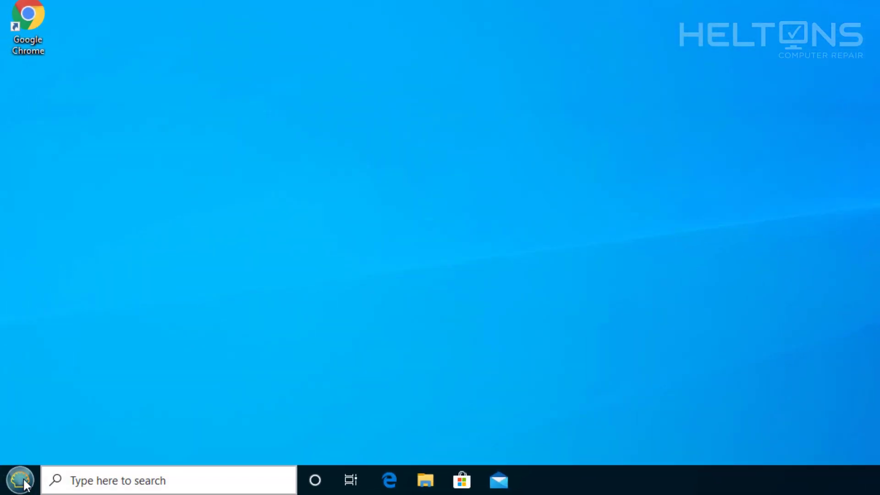
left_click(21, 480)
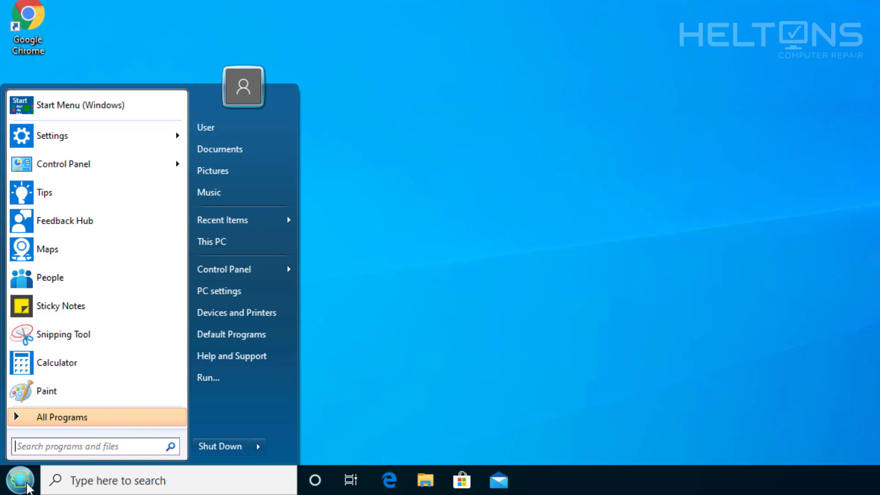
Open Classic Start Menu settings and review the Start Button, Taskbar, Windows 10 and style tabs
right_click(21, 482)
left_click(53, 434)
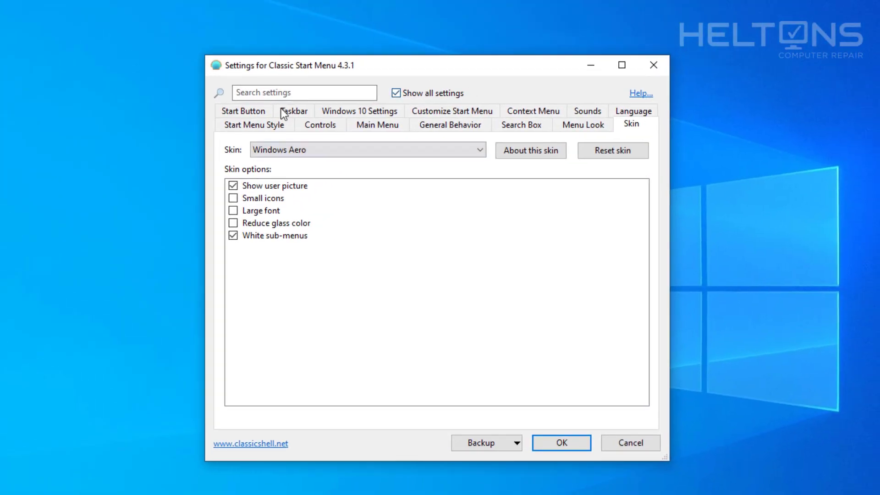
left_click(247, 113)
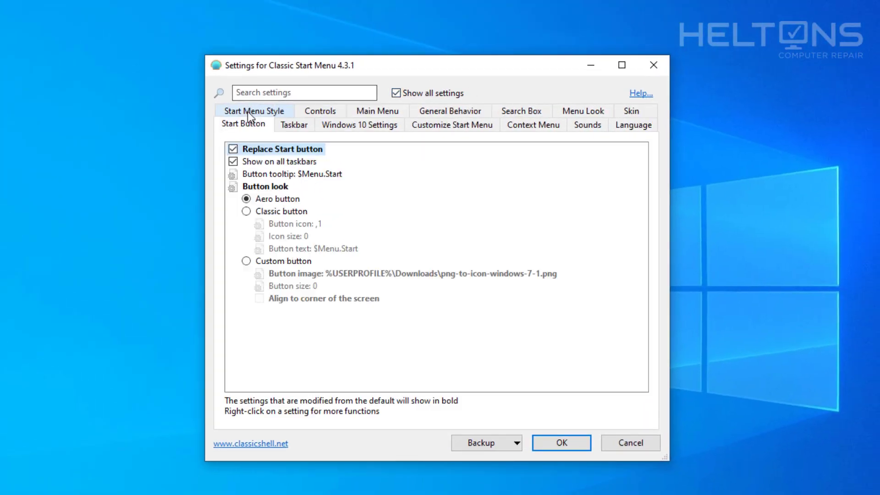
left_click(309, 130)
left_click(342, 126)
left_click(427, 122)
left_click(256, 112)
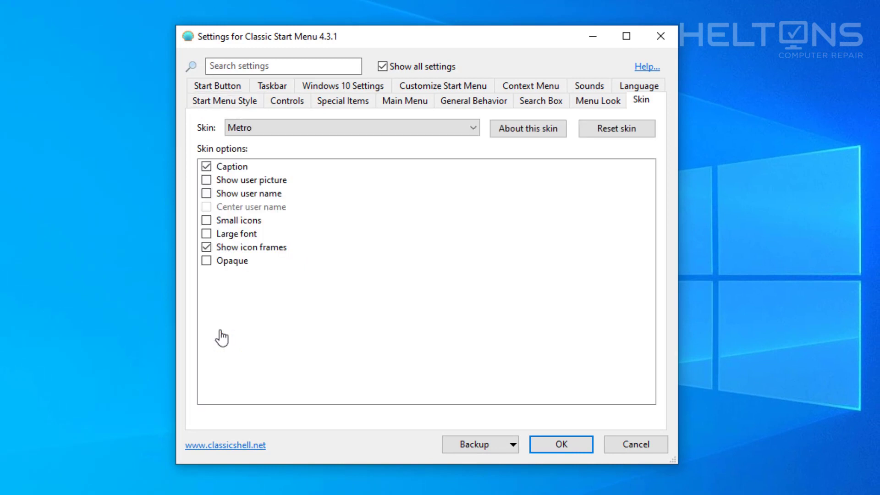
Set the skin to Classic Skin, save, and open the Start menu to browse its submenus
left_click(287, 127)
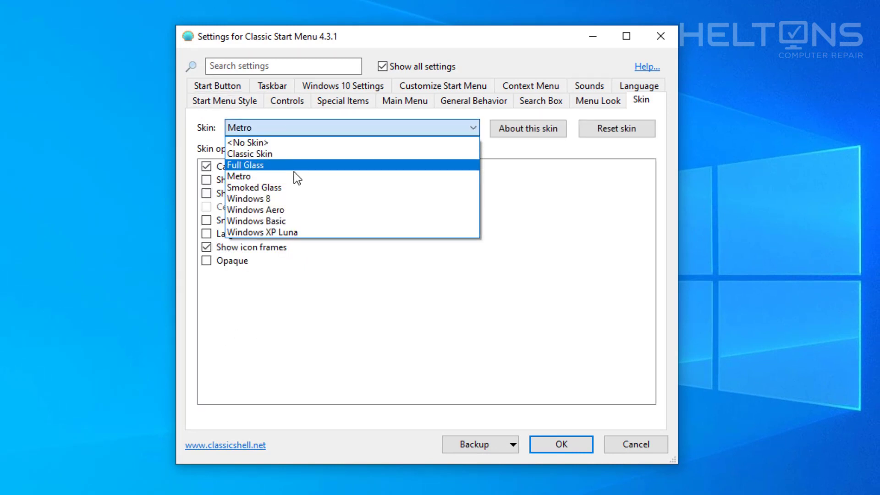
left_click(295, 154)
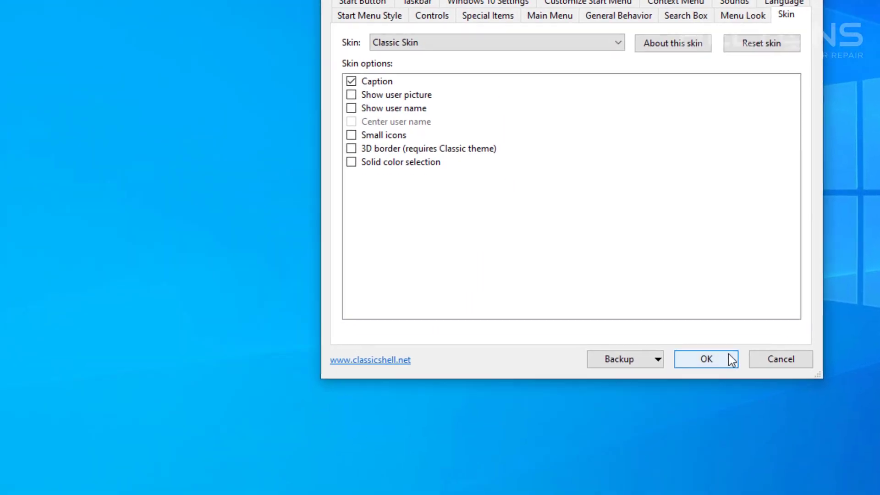
left_click(729, 354)
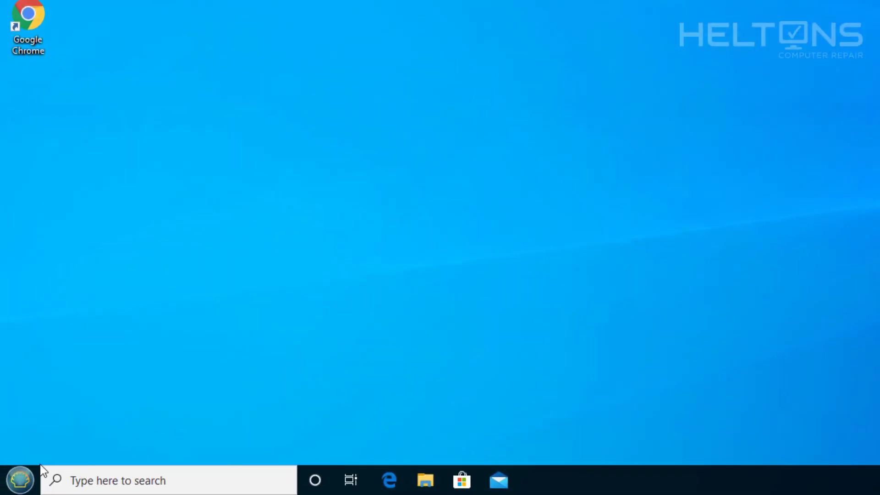
left_click(25, 475)
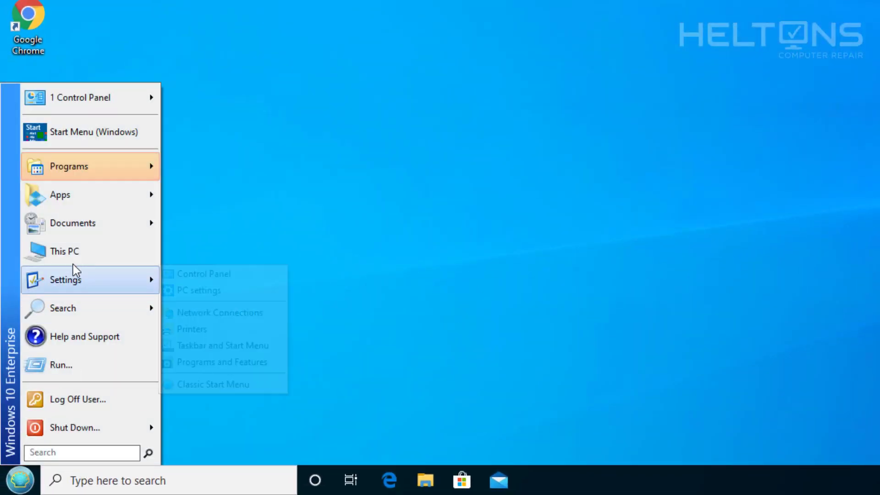
mouse_move(78, 232)
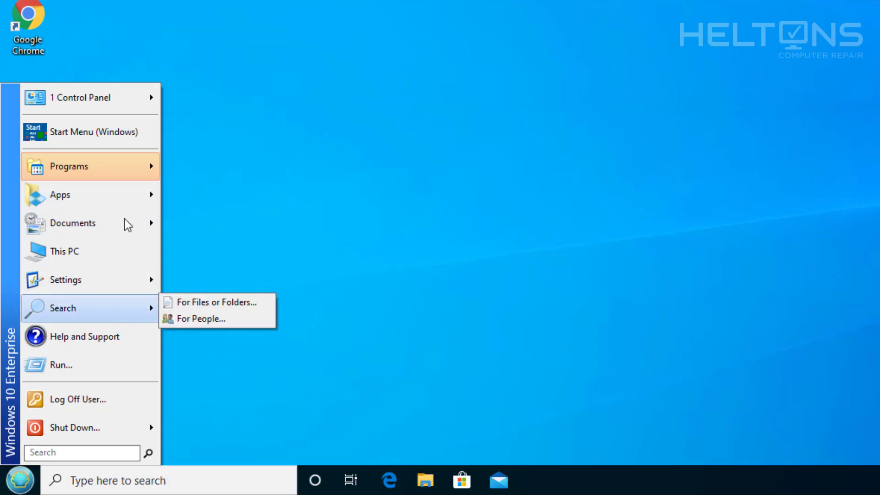
Open Classic Start Menu settings and select the Windows 7 style layout
right_click(26, 488)
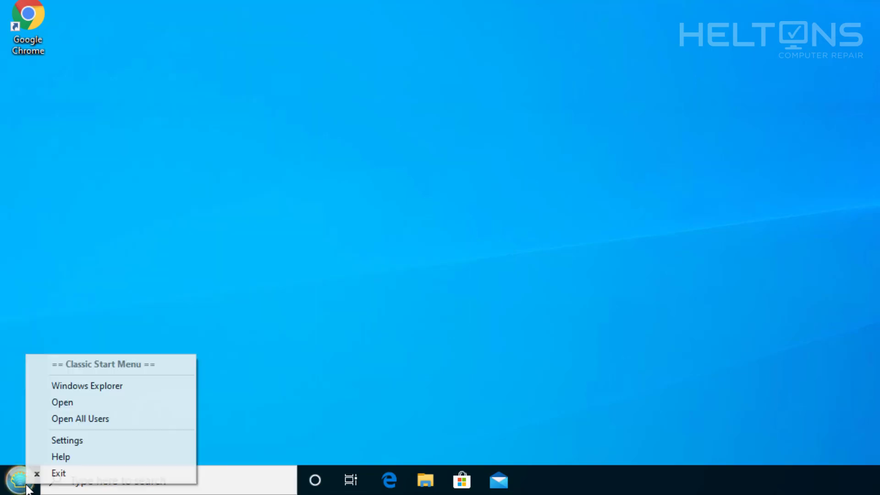
left_click(50, 440)
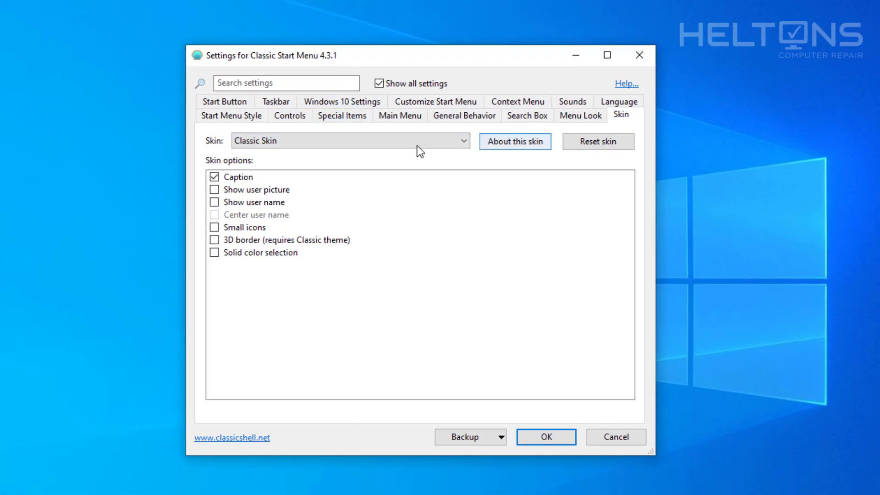
left_click(234, 115)
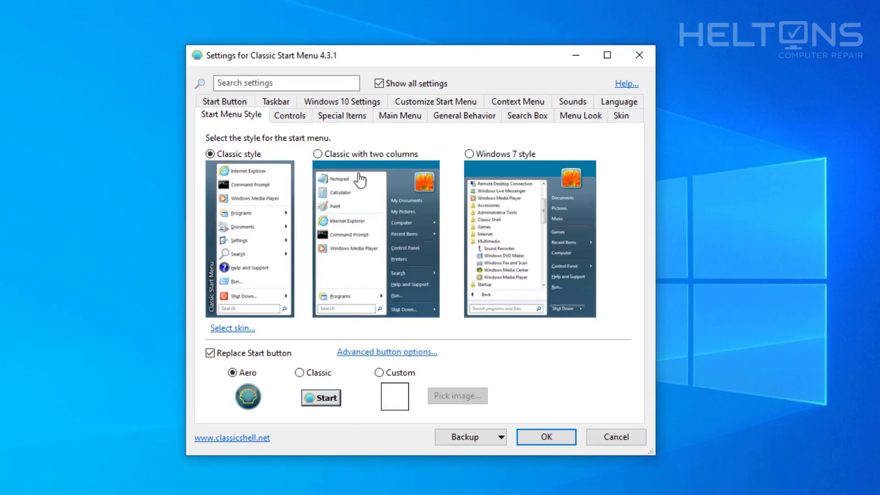
left_click(488, 155)
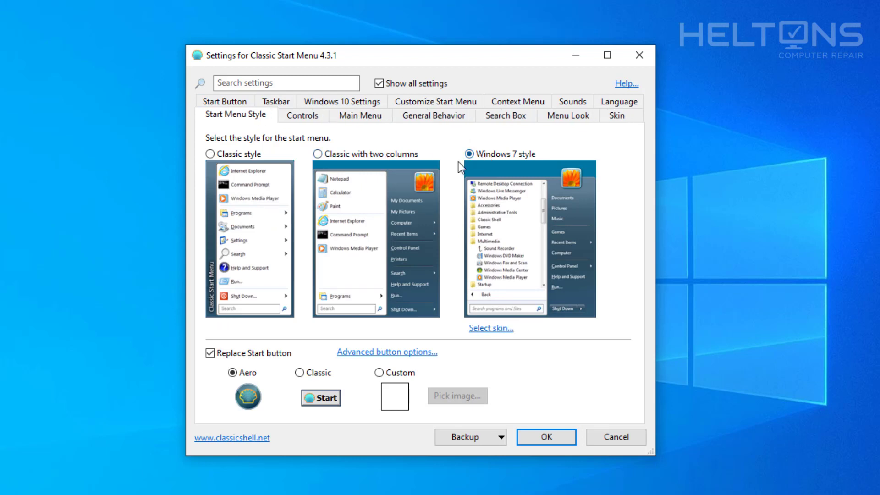
Keep the Windows Aero skin with Reduce glass color left off, and save the settings
left_click(610, 116)
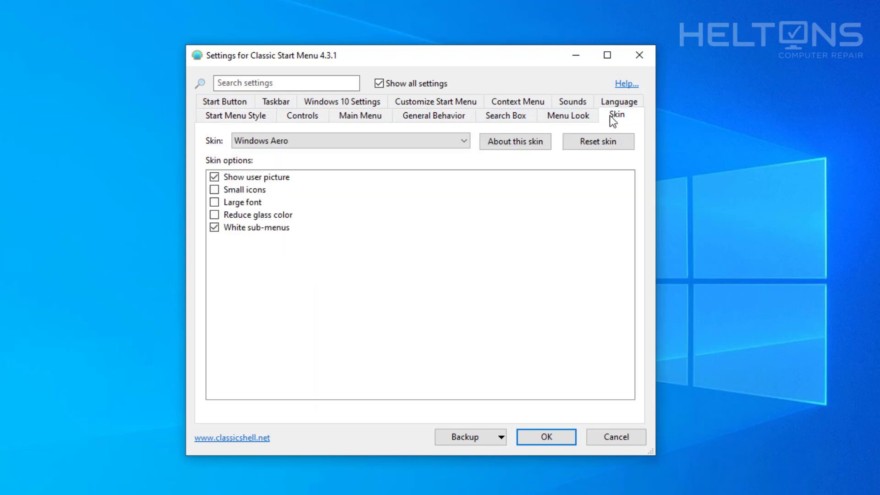
left_click(397, 145)
left_click(346, 217)
left_click(267, 218)
left_click(266, 218)
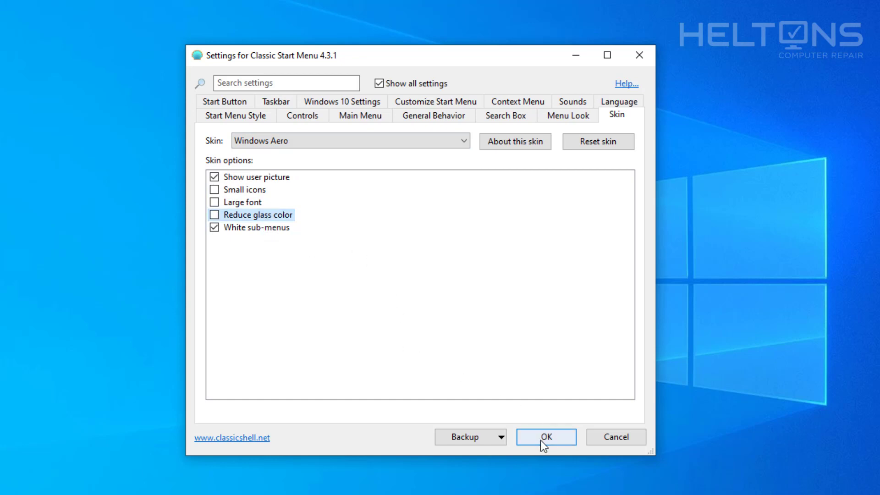
left_click(499, 439)
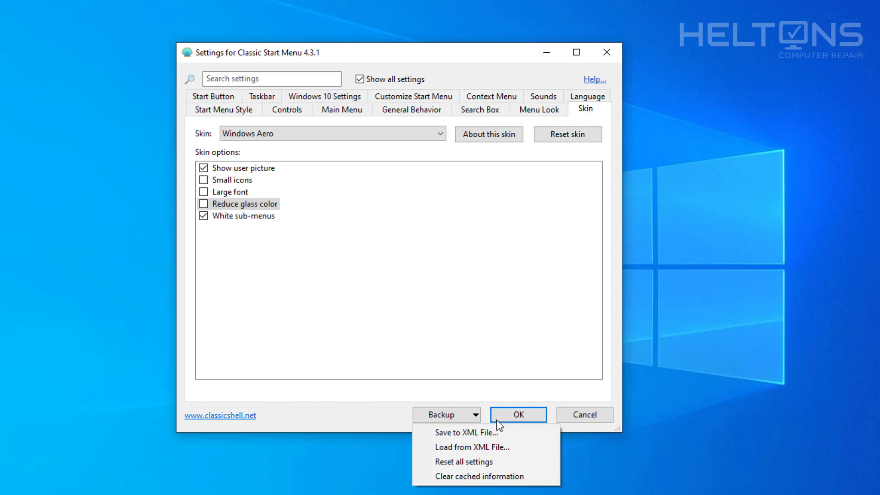
left_click(508, 418)
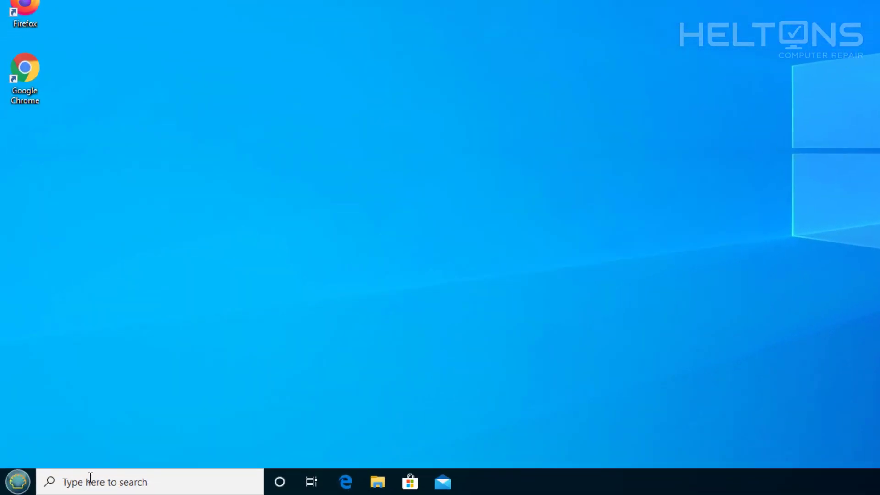
left_click(24, 489)
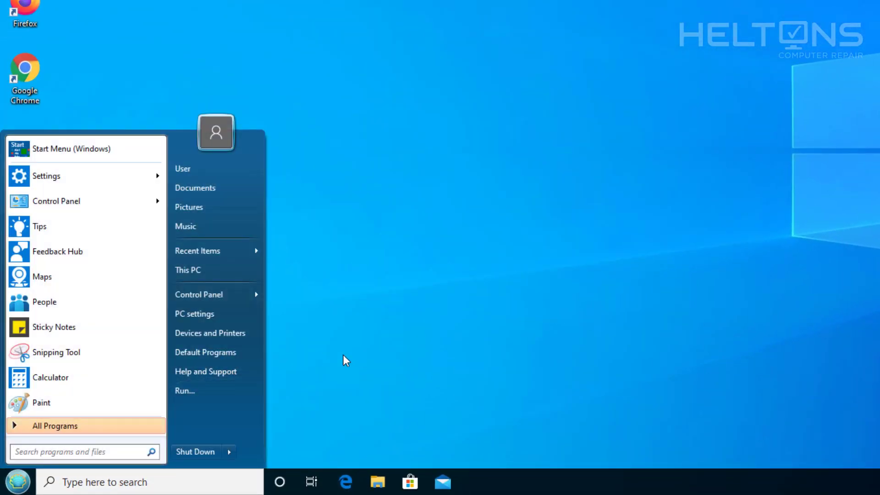
left_click(343, 355)
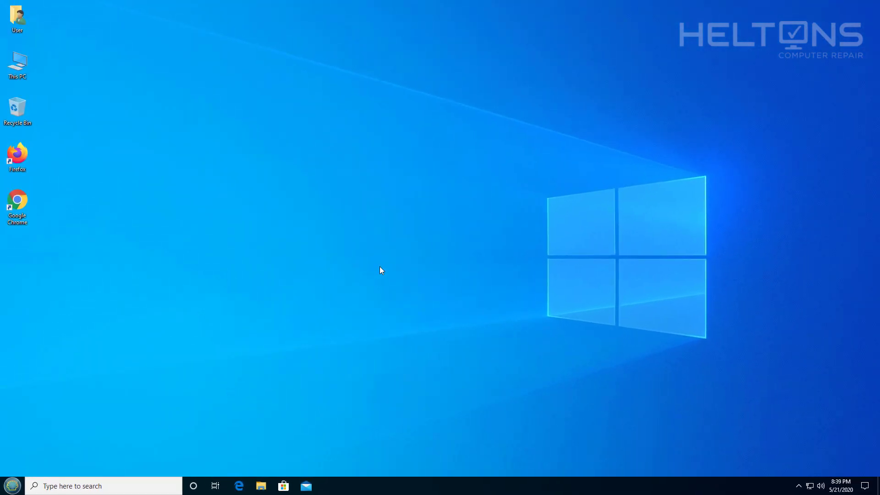